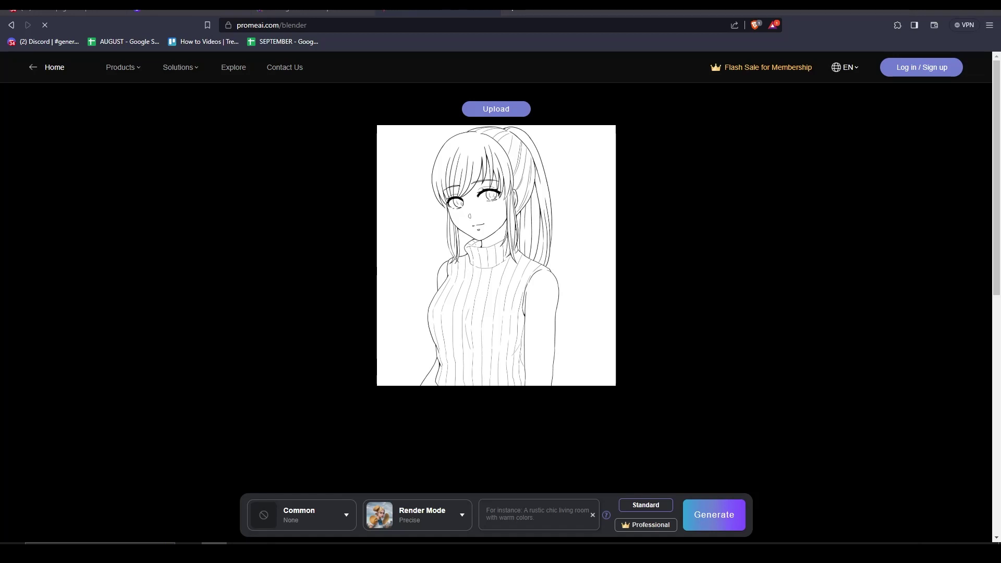
click(321, 516)
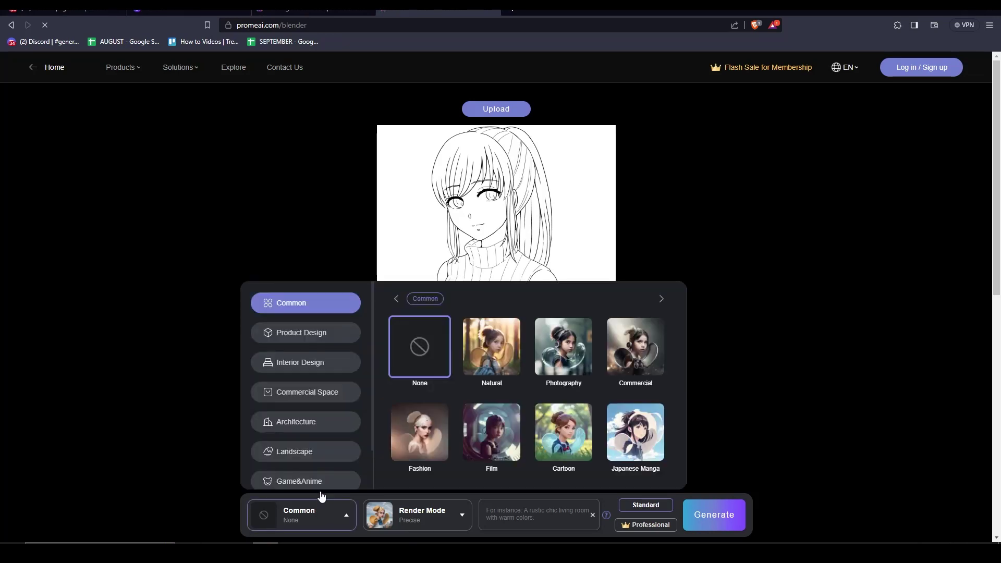
click(315, 336)
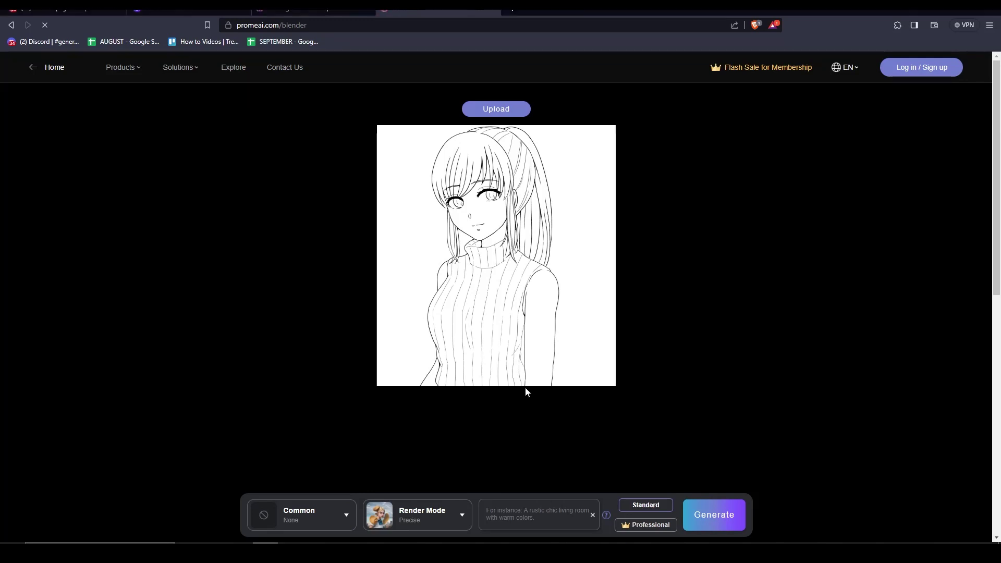
click(299, 516)
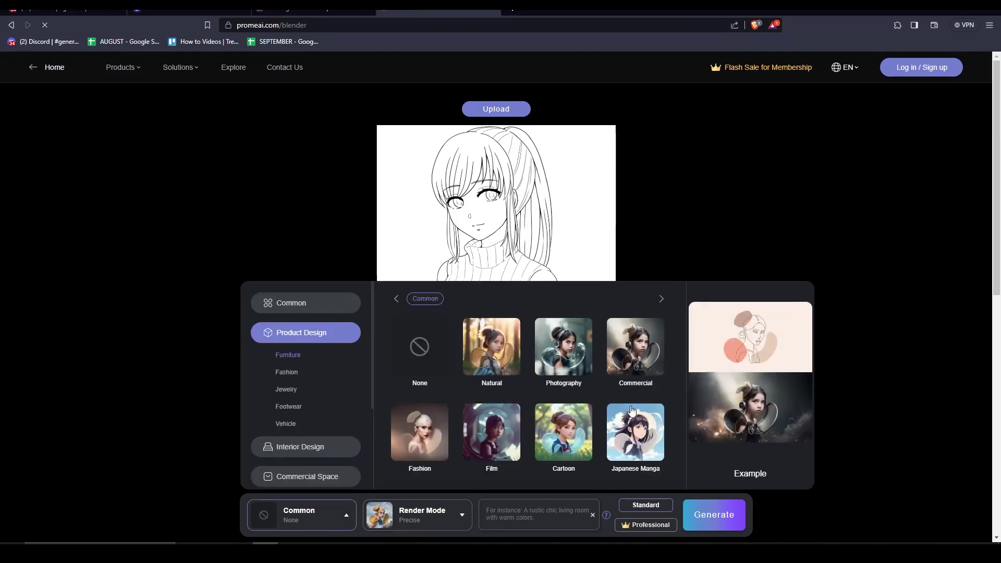
scroll(636, 440, down, 1)
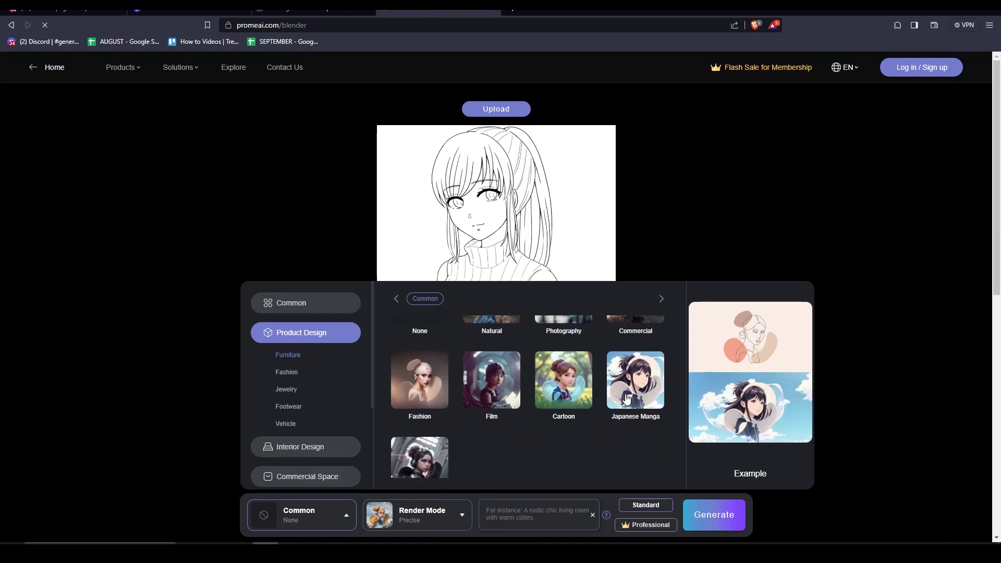
scroll(636, 438, down, 1)
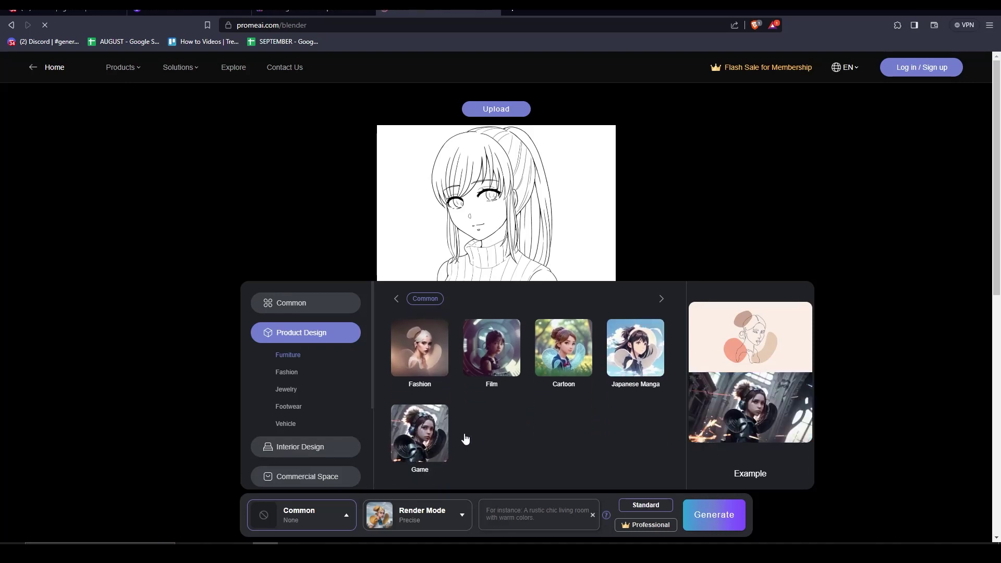
scroll(580, 436, up, 1)
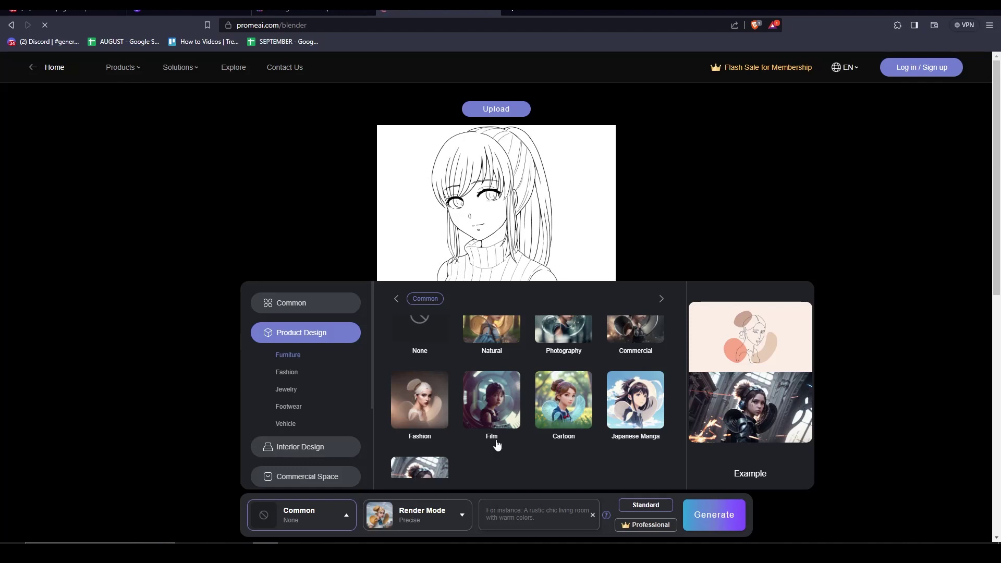
click(286, 354)
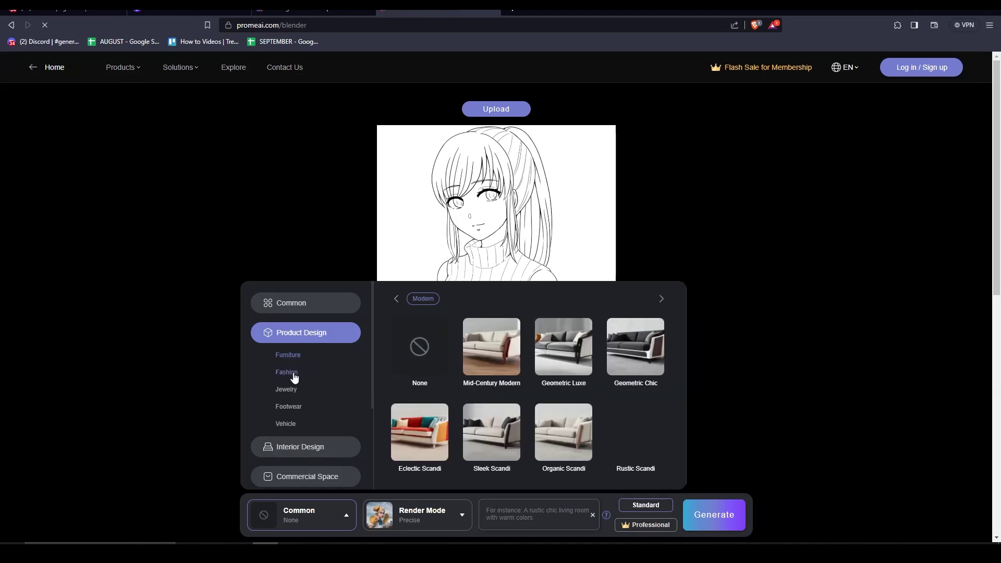
click(294, 376)
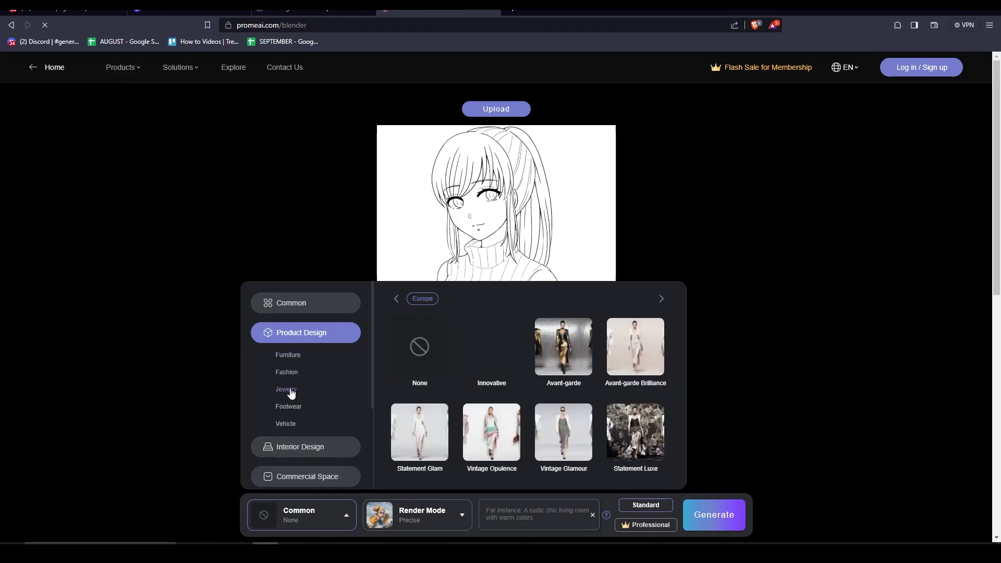
click(291, 391)
click(290, 408)
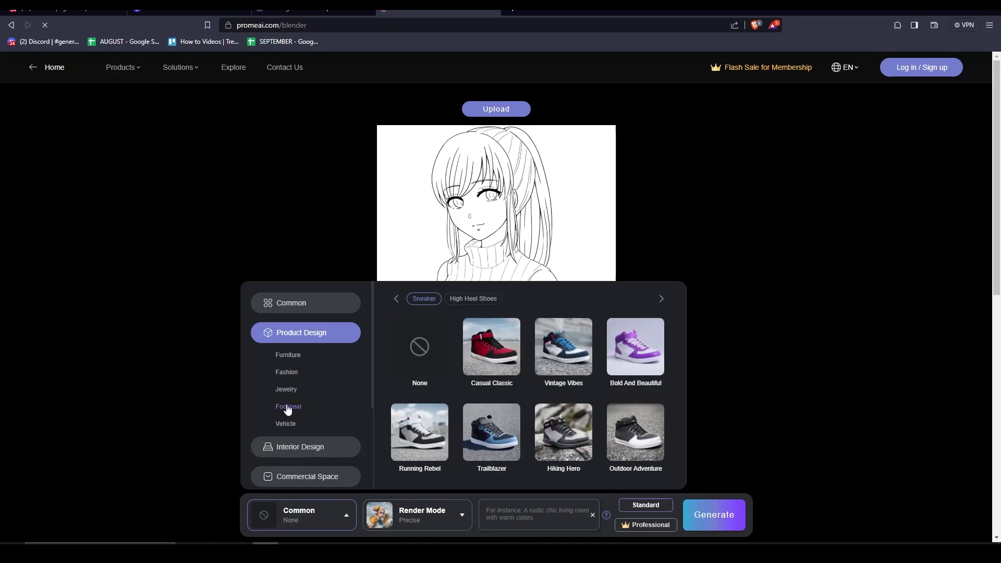
click(287, 425)
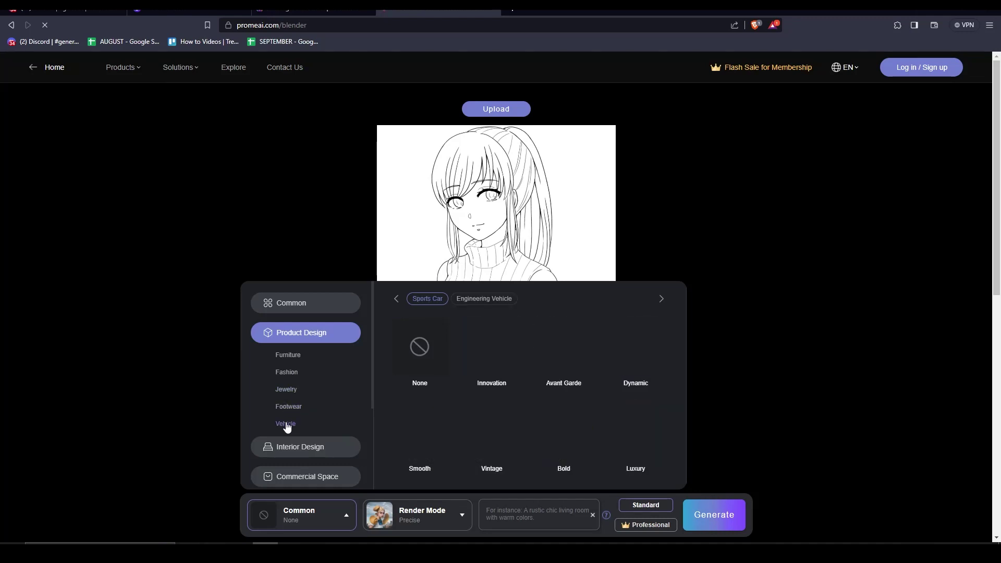
scroll(309, 396, down, 2)
click(326, 375)
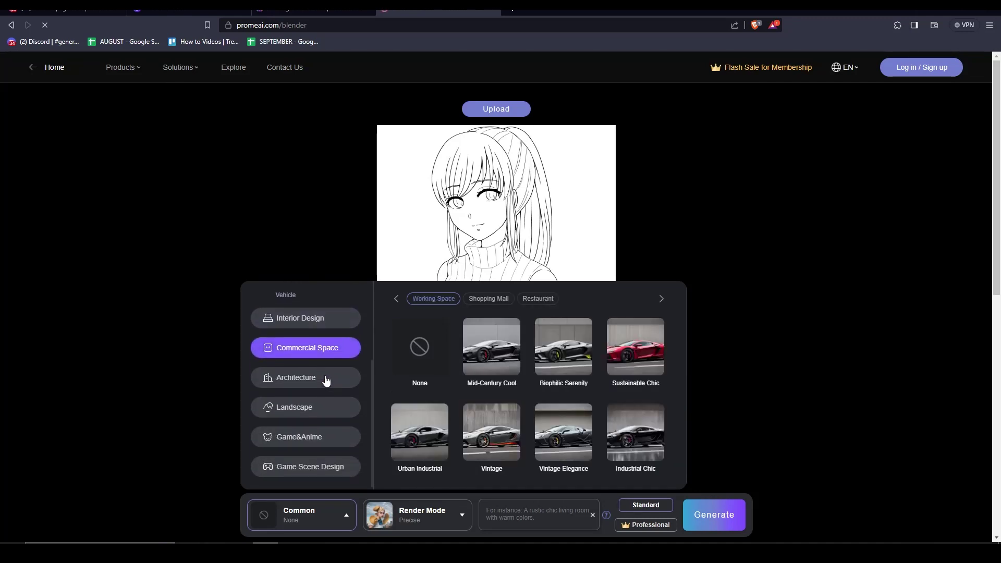
click(307, 436)
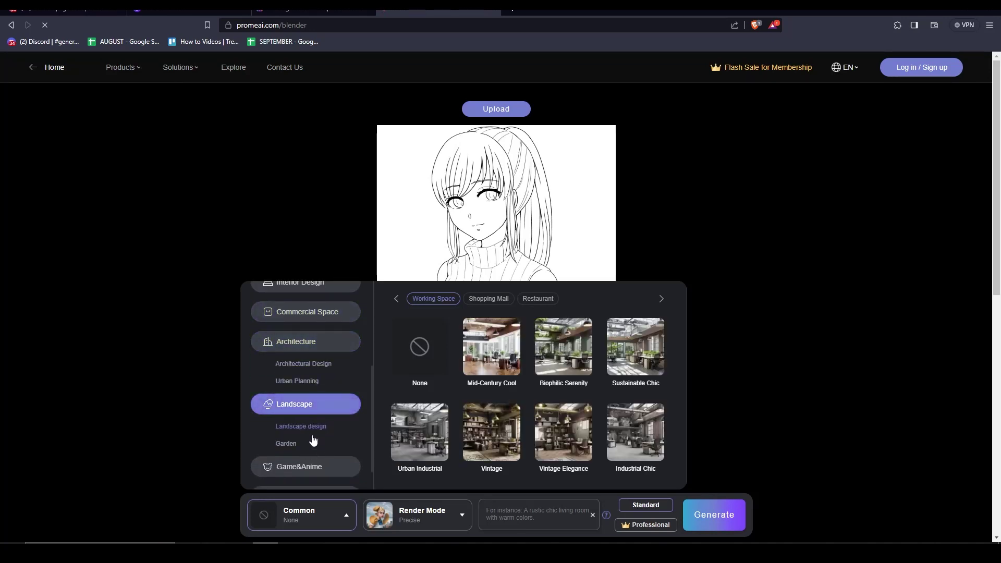
scroll(358, 391, up, 3)
click(313, 333)
click(316, 305)
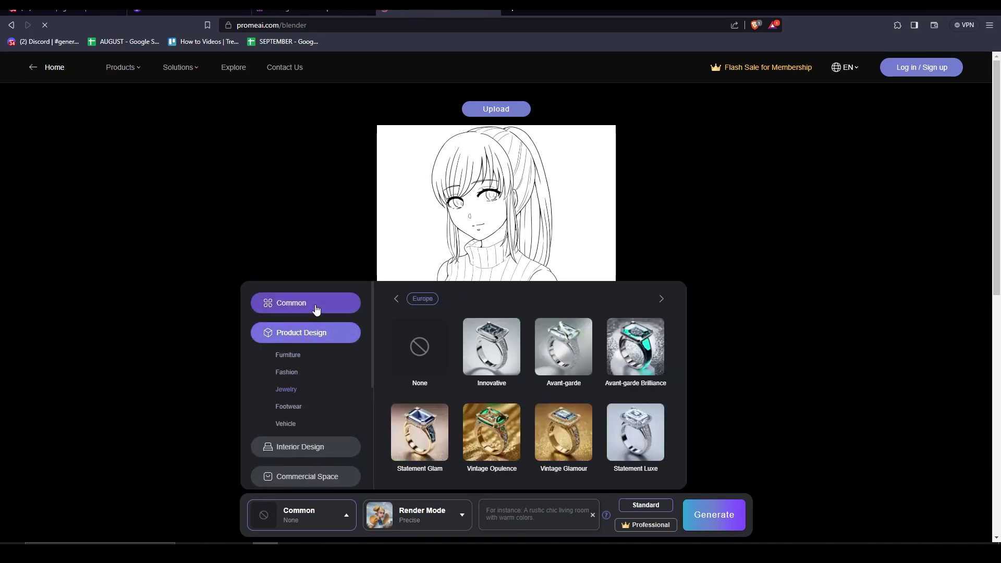
click(344, 336)
click(334, 305)
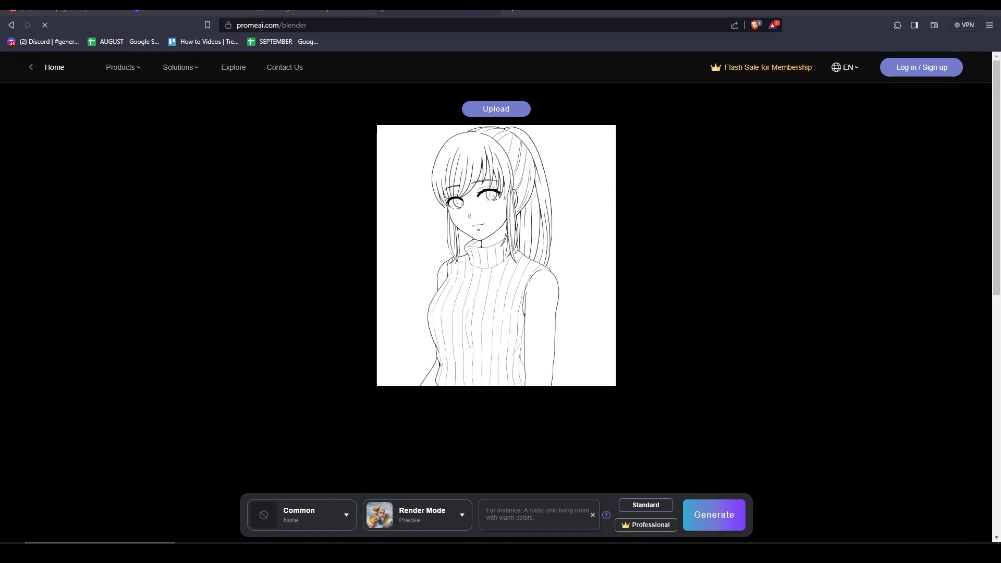
Render the sketch with Common style in Precise mode to get three colored variations.
click(440, 510)
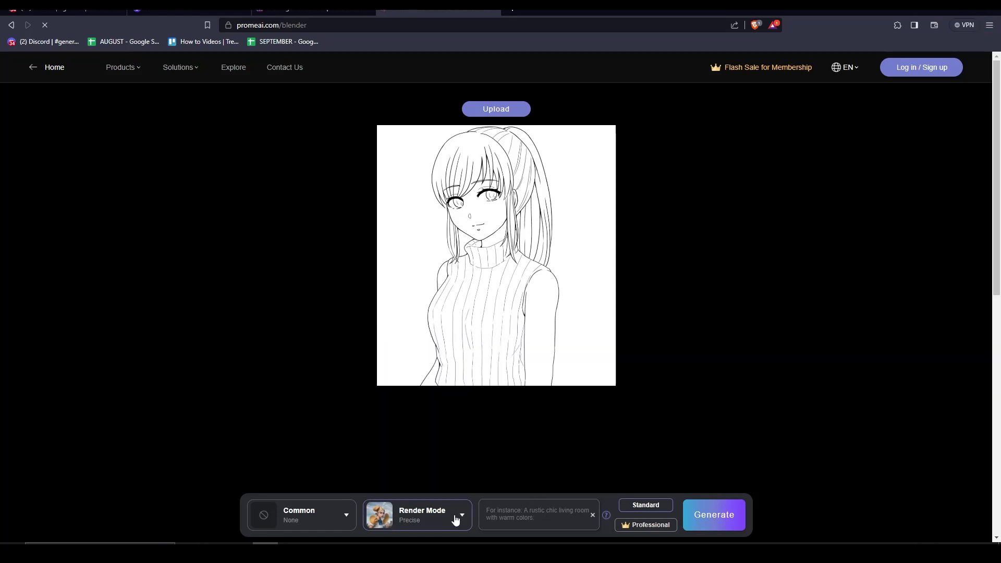
click(539, 514)
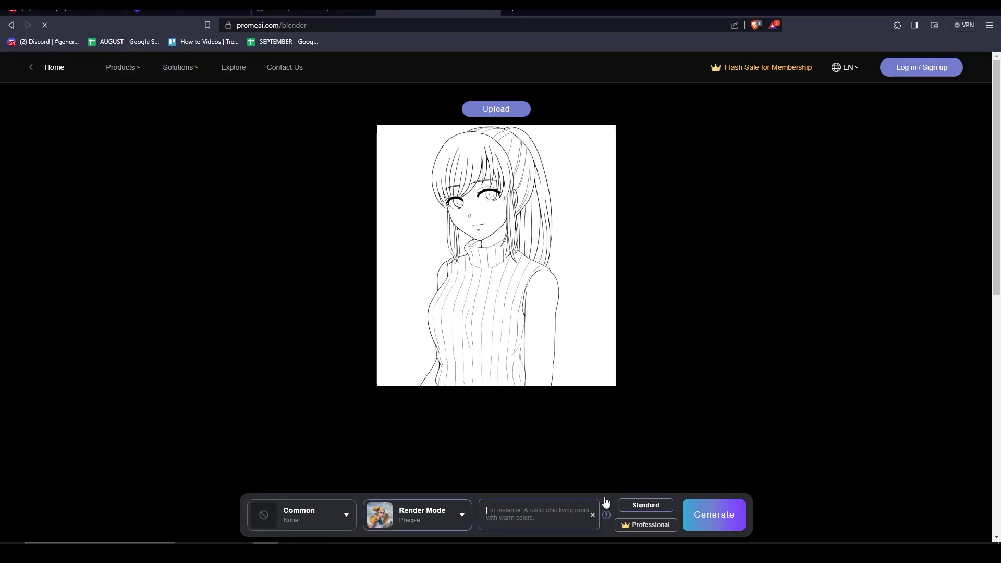
click(711, 520)
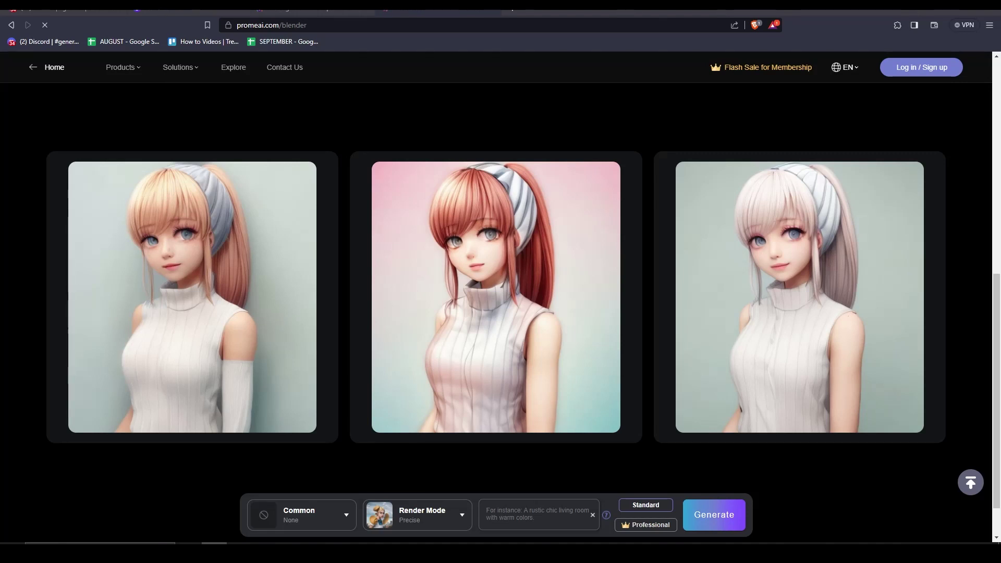
mouse_move(485, 308)
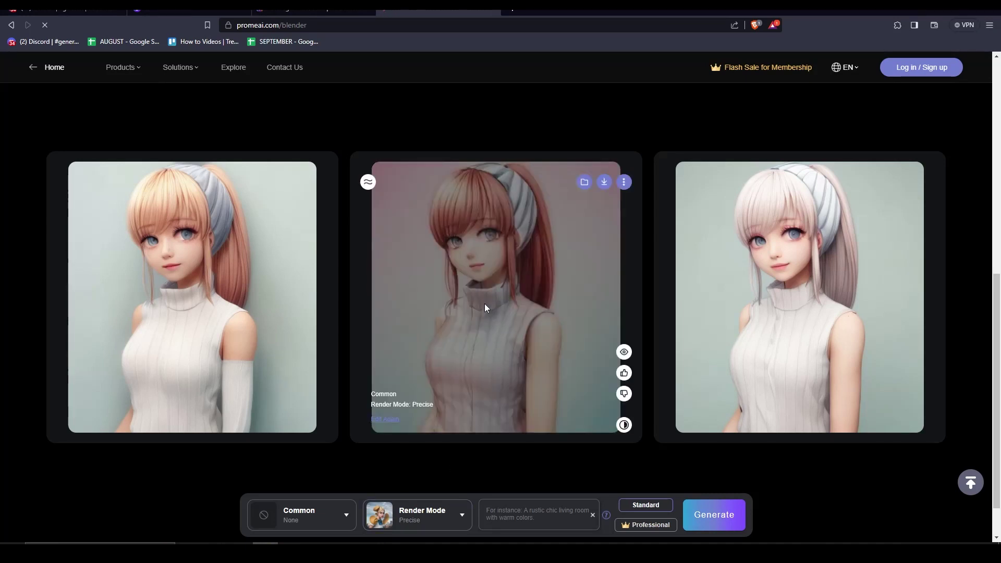
Enlarge the middle anime-girl render in full-screen preview, then close it.
click(624, 425)
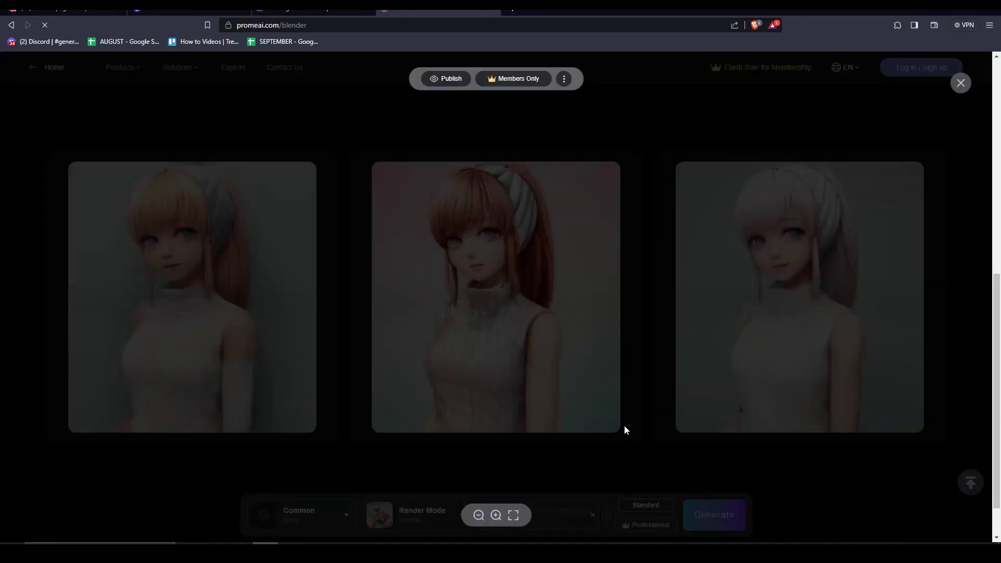
click(959, 83)
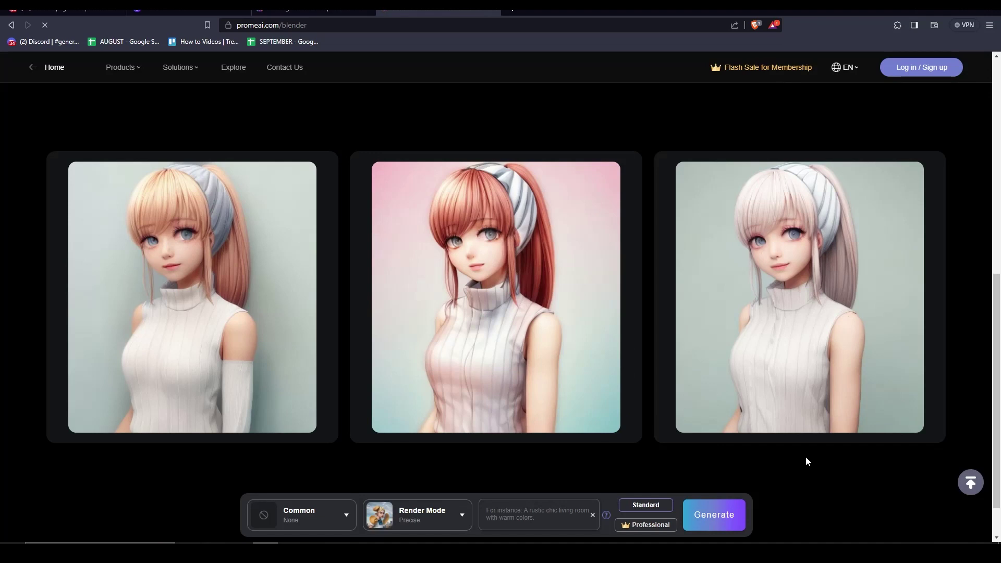
Choose the Game&Anime Children's Animation rendering style.
click(302, 521)
click(335, 344)
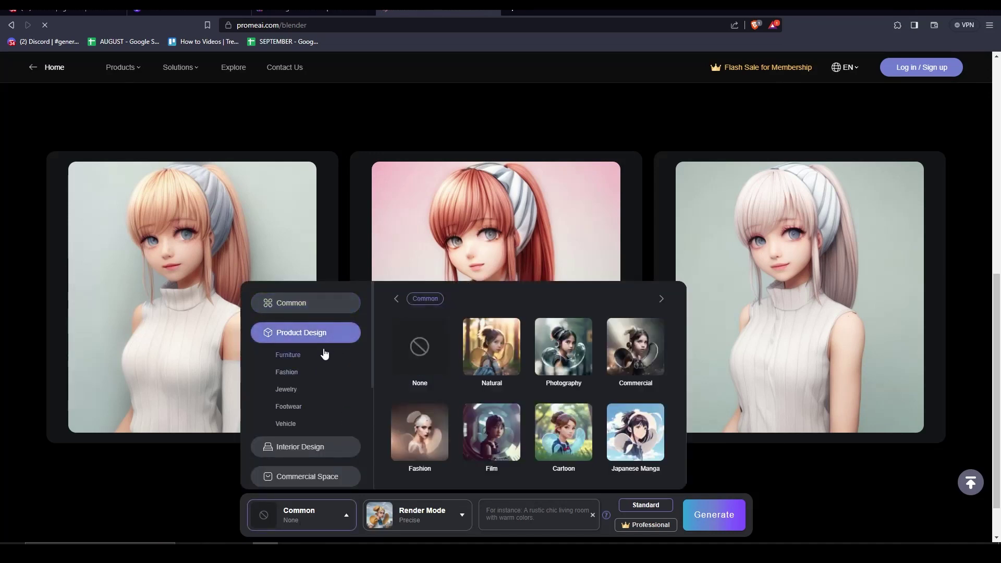
scroll(576, 364, down, 1)
scroll(337, 391, down, 4)
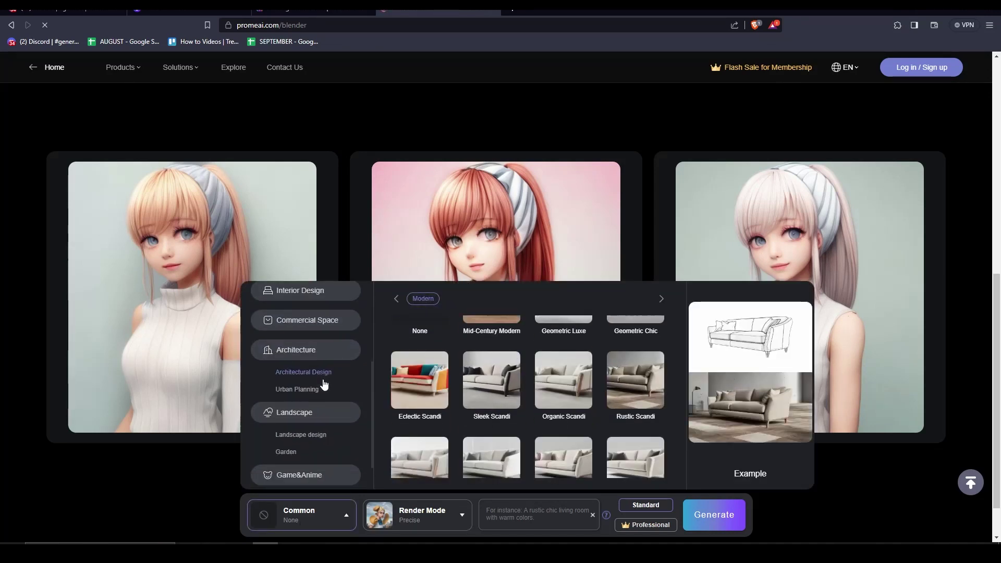
click(323, 438)
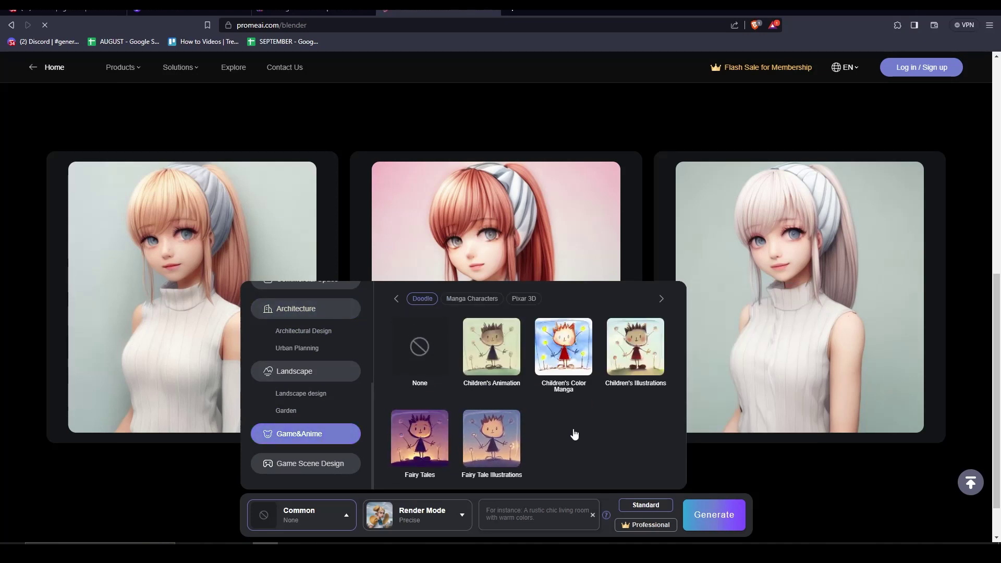
mouse_move(492, 349)
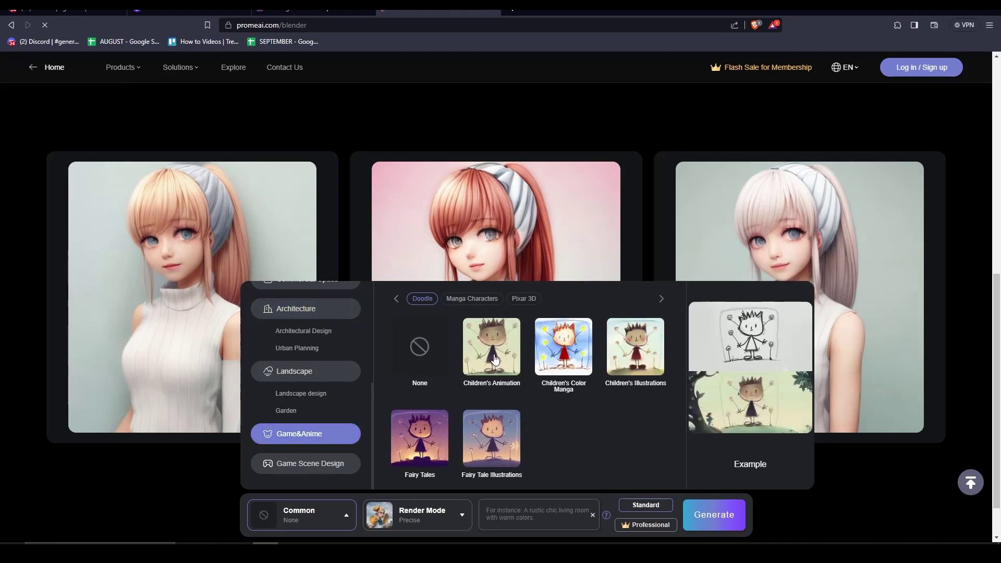
click(495, 359)
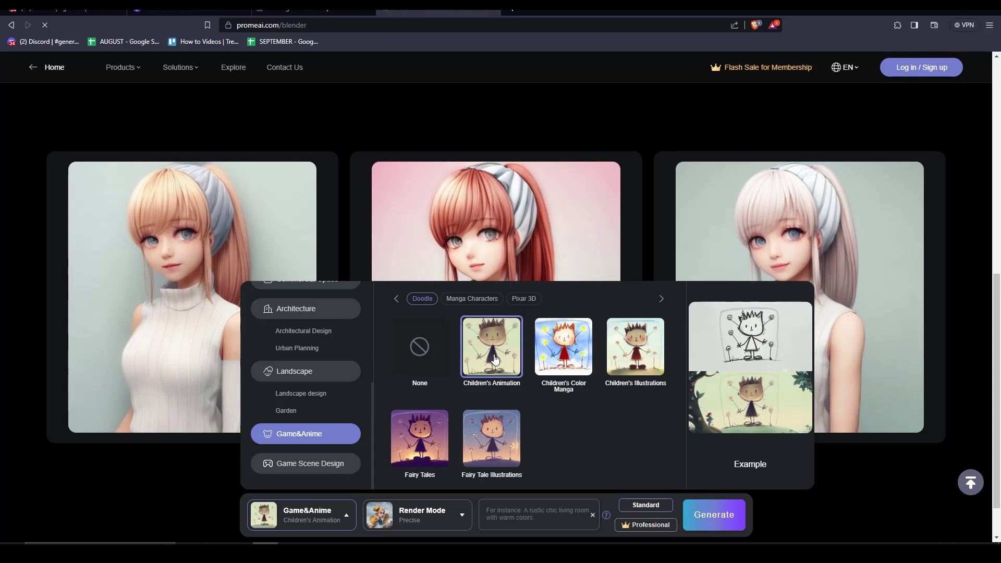
Switch the render mode to Outline and render the sketch again.
click(459, 518)
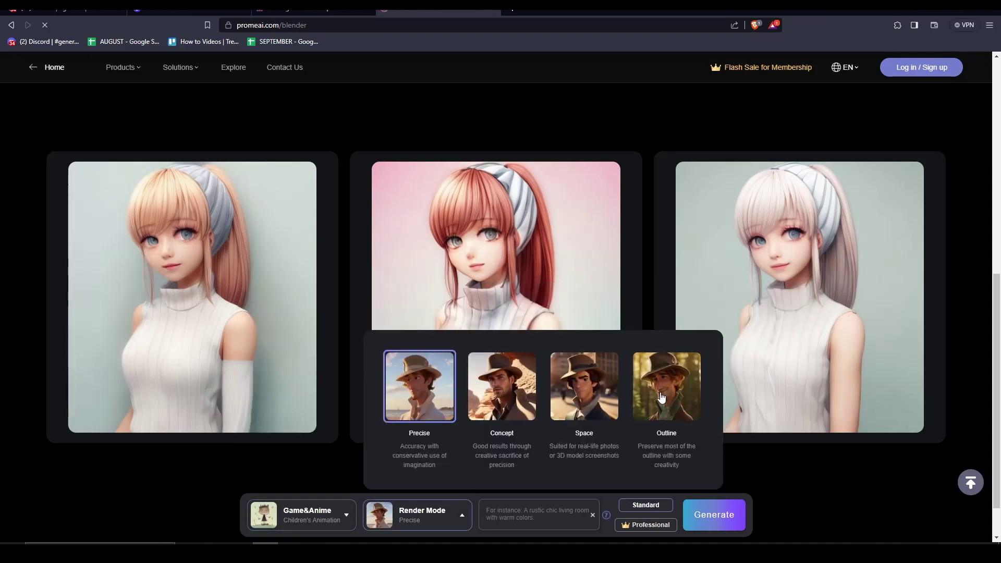
click(667, 396)
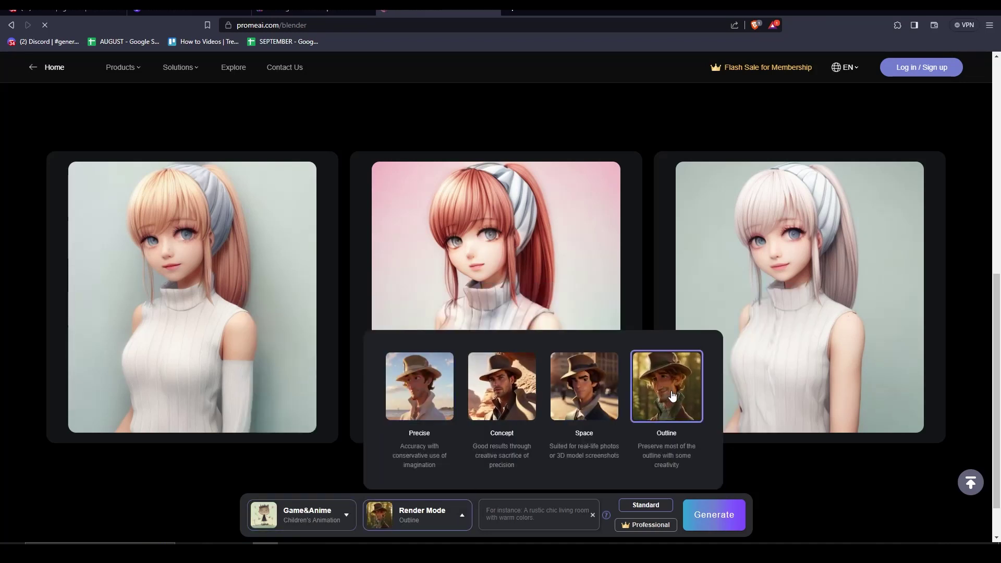
click(716, 518)
click(717, 518)
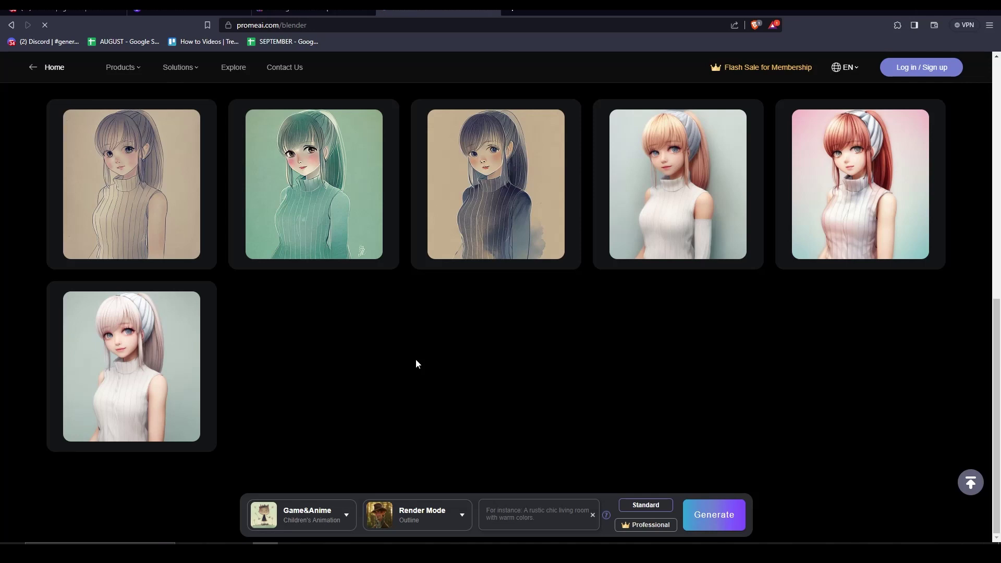
scroll(435, 313, up, 1)
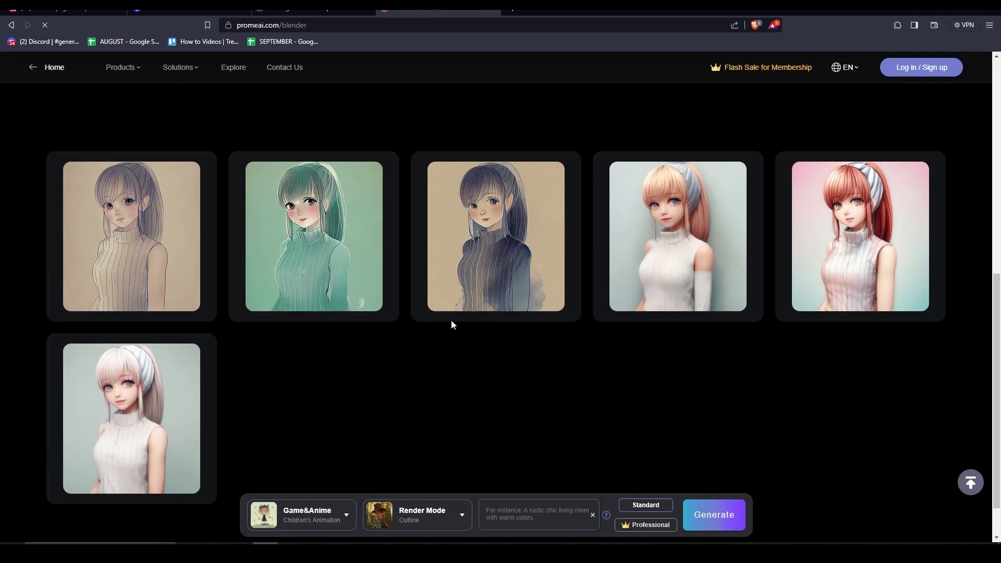